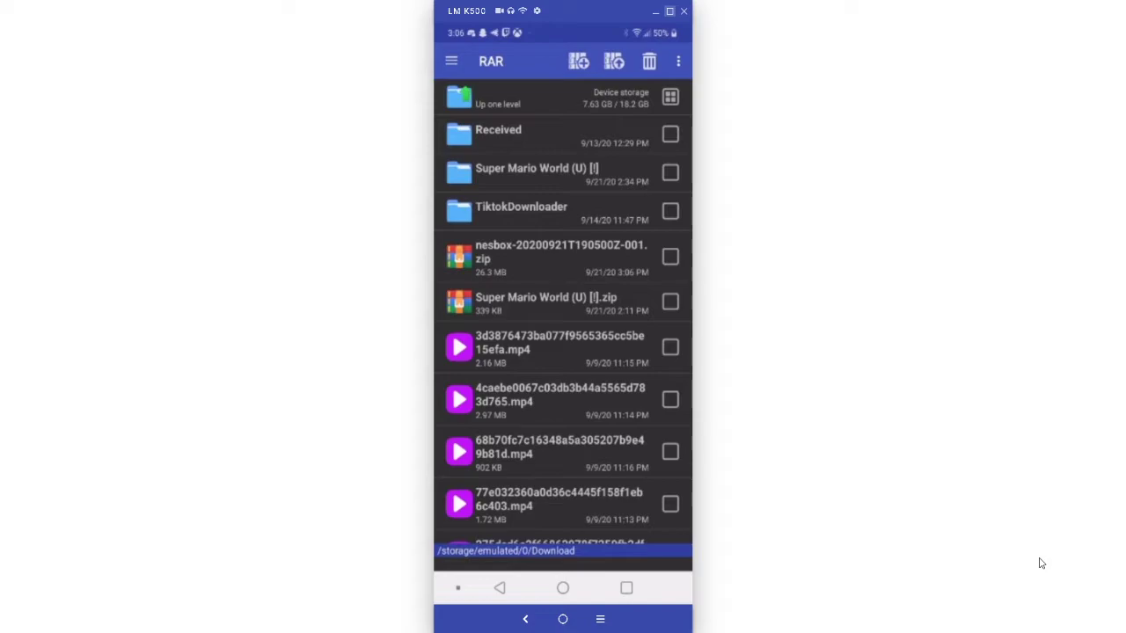
Step: Extract nesbox-20200921T190500Z-001.zip into a folder of its own name and look through the ROM files in its .nesbox folder
click(670, 256)
click(571, 257)
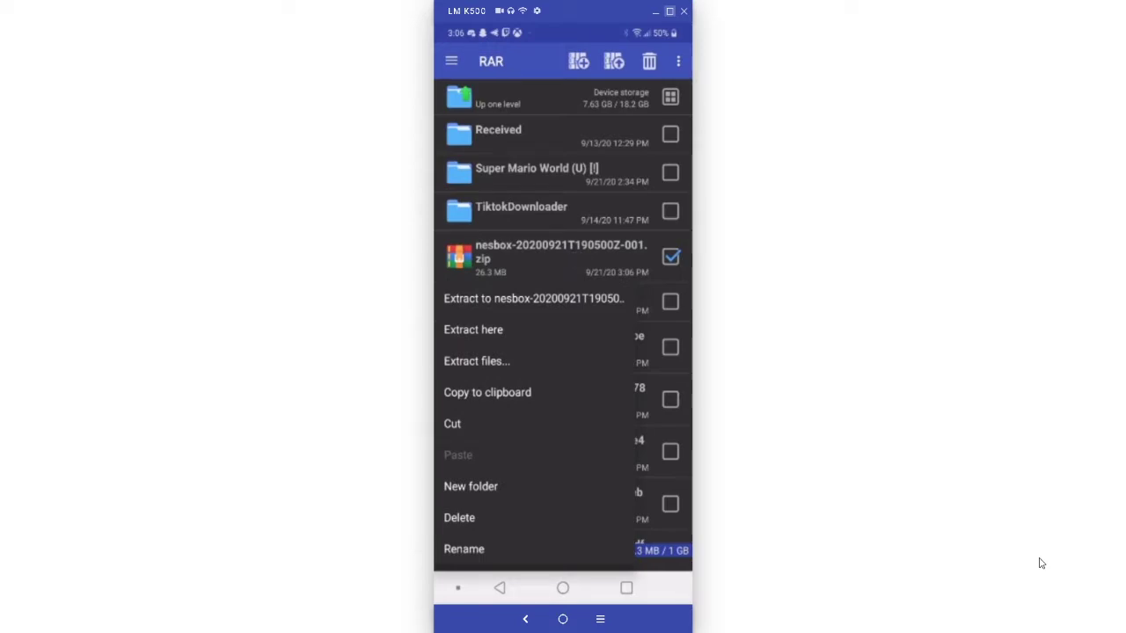
click(532, 298)
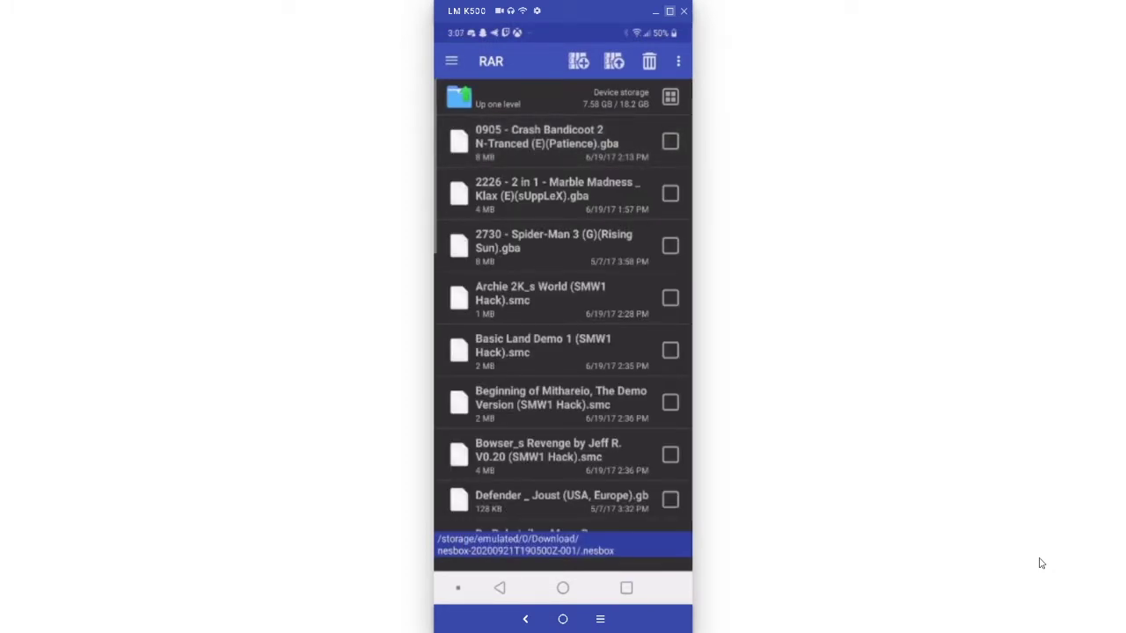
scroll(562, 308, down, 10)
key(Escape)
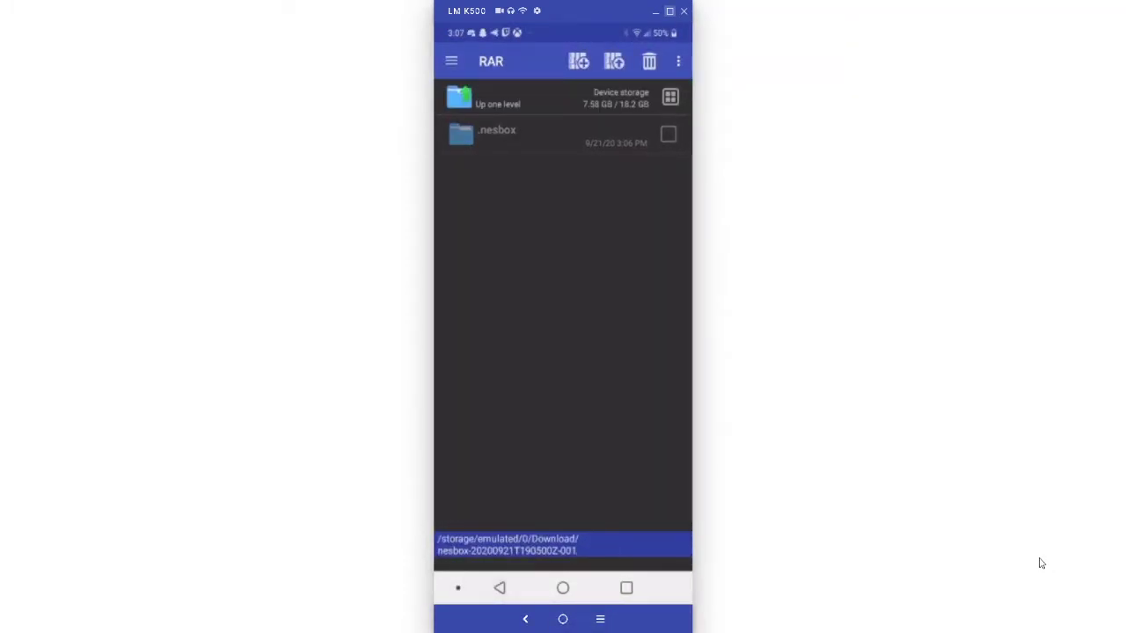
Step: Switch from RAR to the OneDrive app among the recently used apps on the phone
key(alt+s)
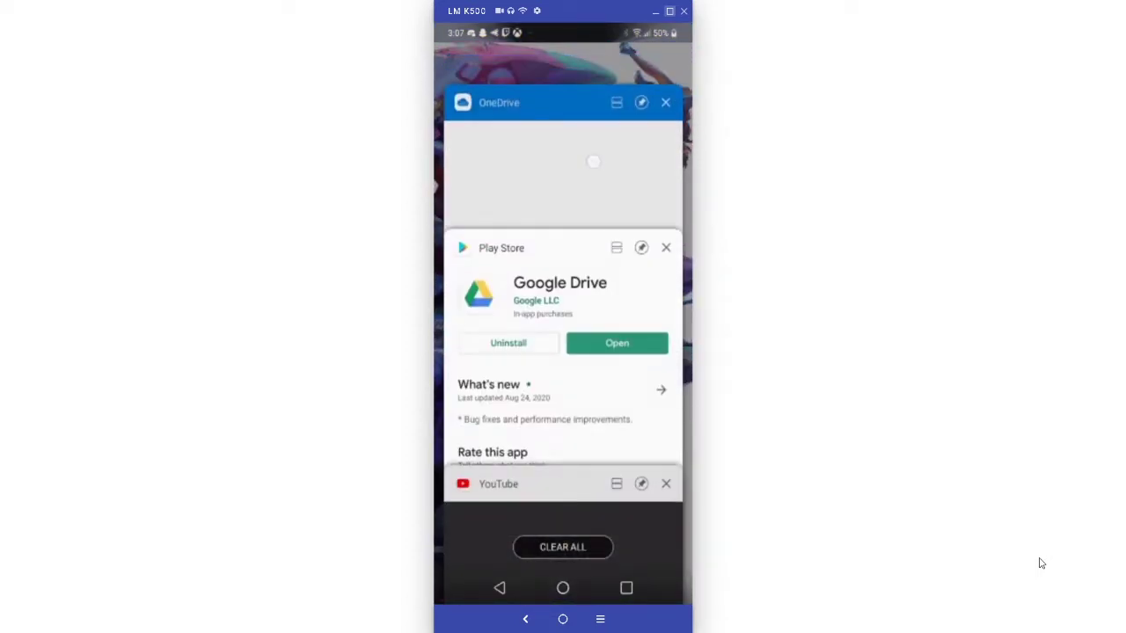
key(Return)
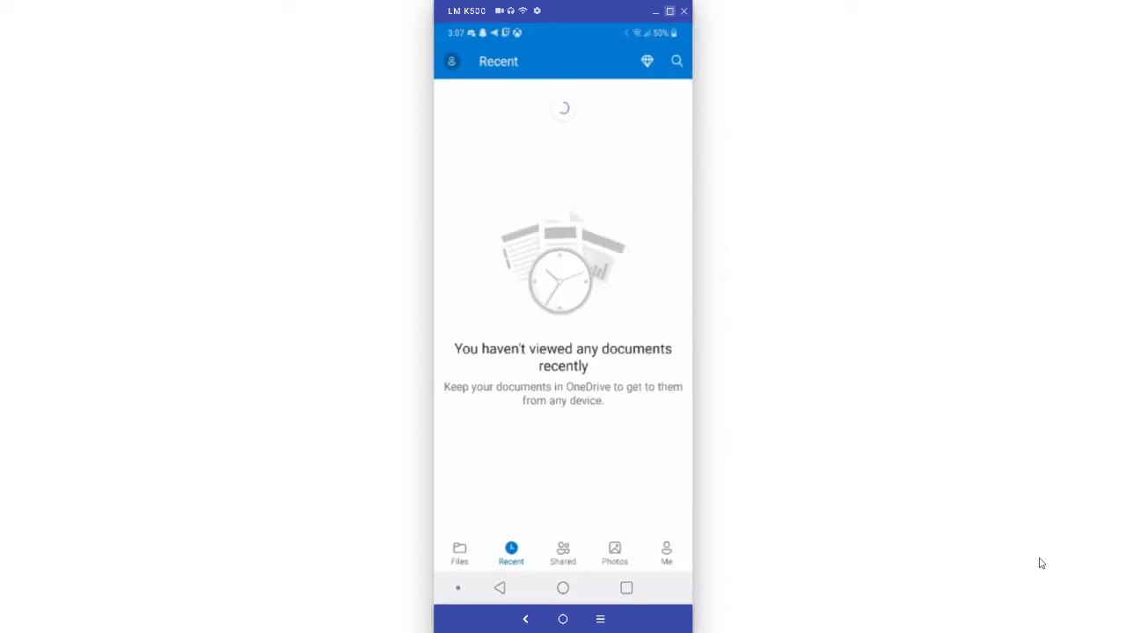
key(Return)
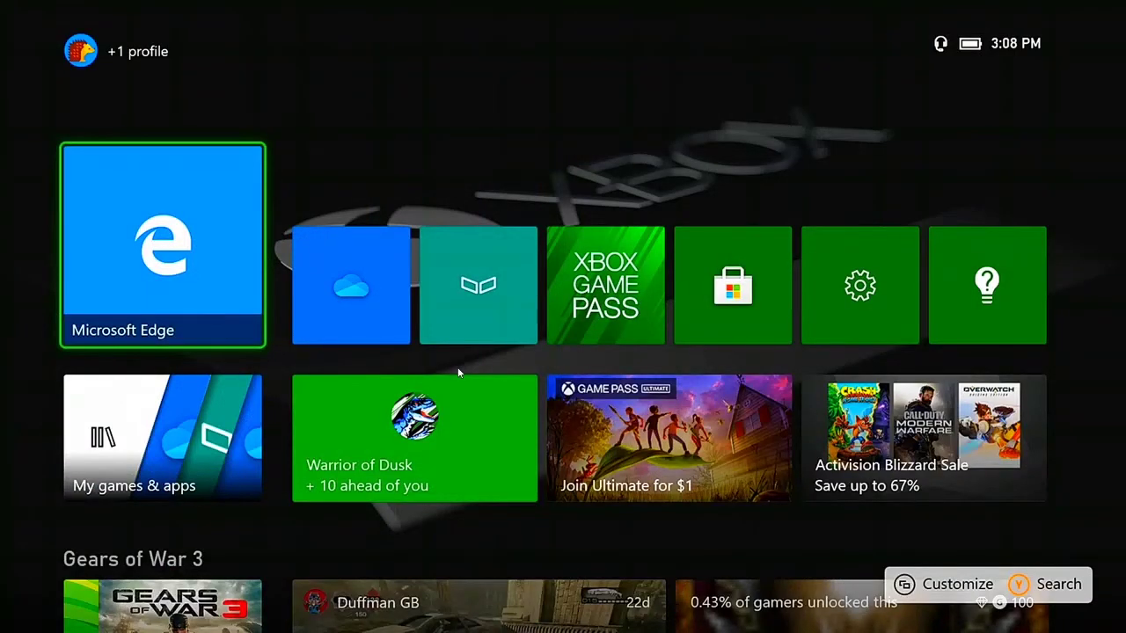
Step: Launch Microsoft Edge from the Xbox home screen
key(Right)
key(Left)
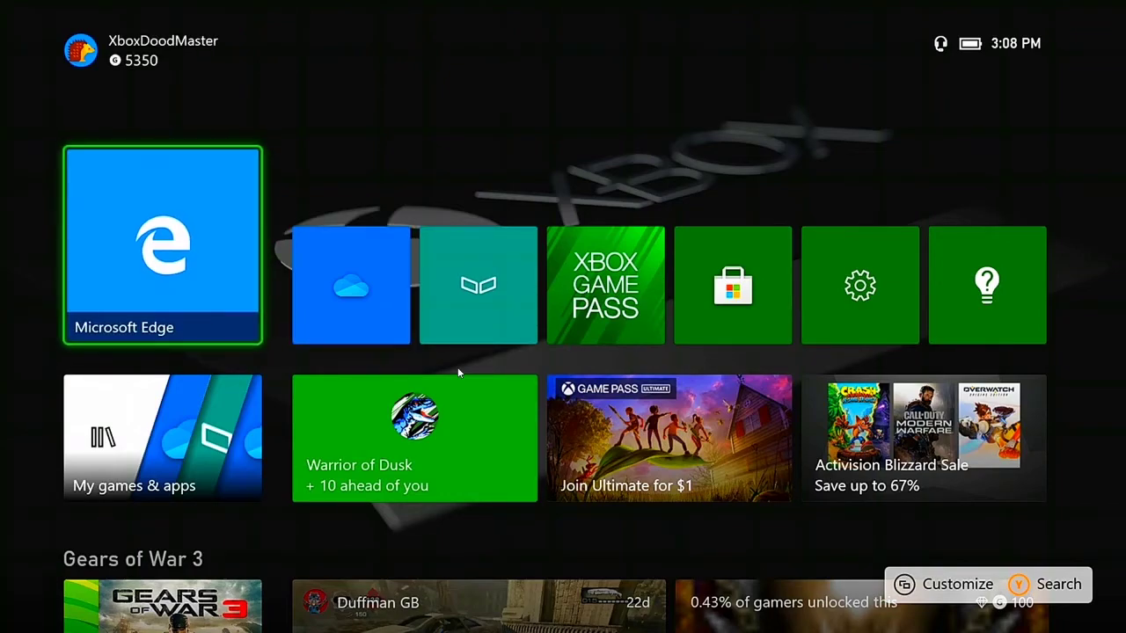
key(Return)
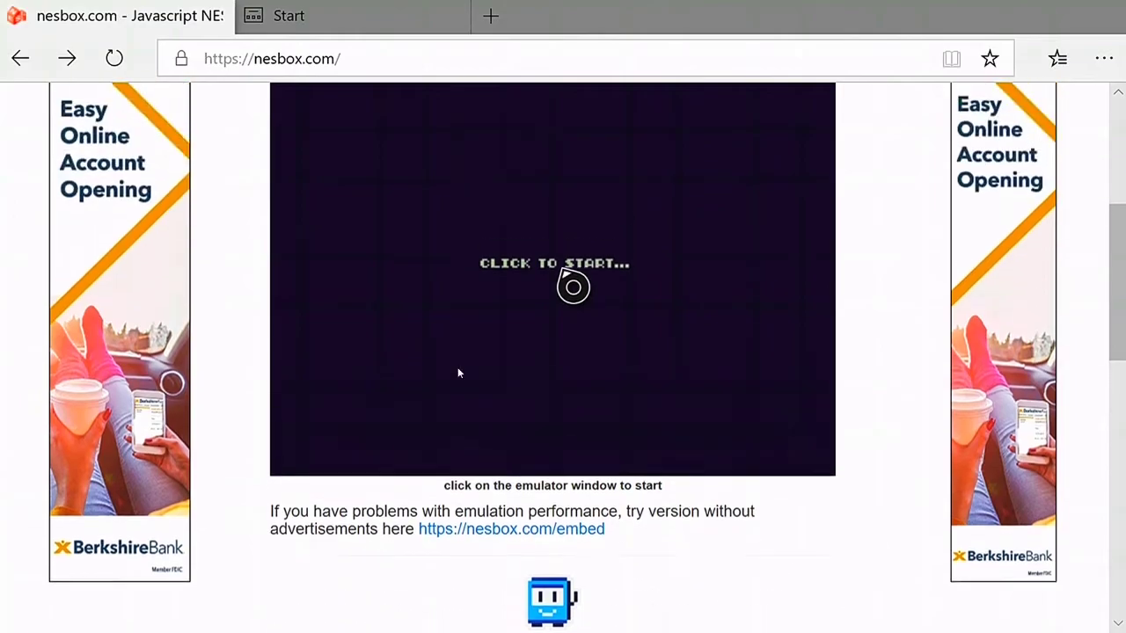
scroll(572, 290, up, 3)
click(627, 74)
key(Escape)
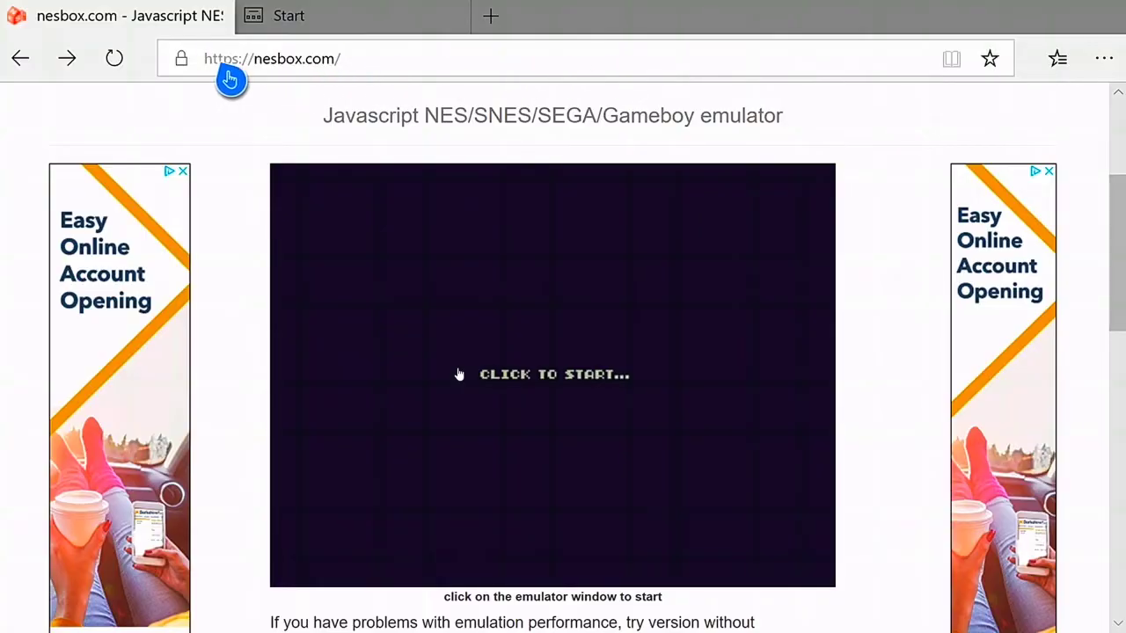
scroll(572, 184, down, 2)
scroll(458, 375, down, 1)
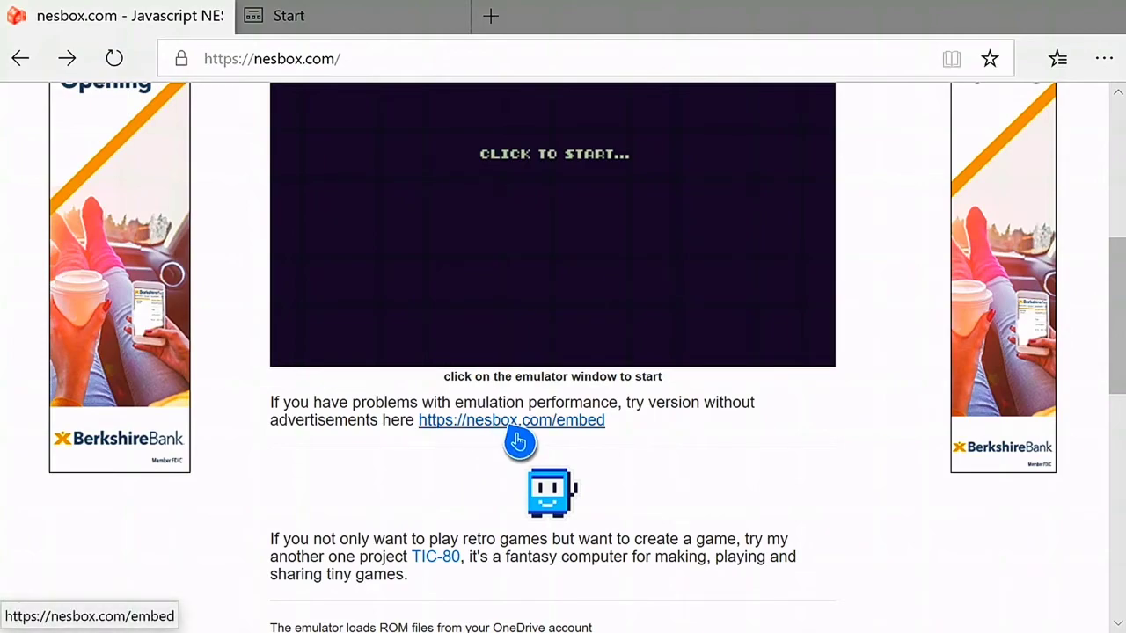
click(519, 442)
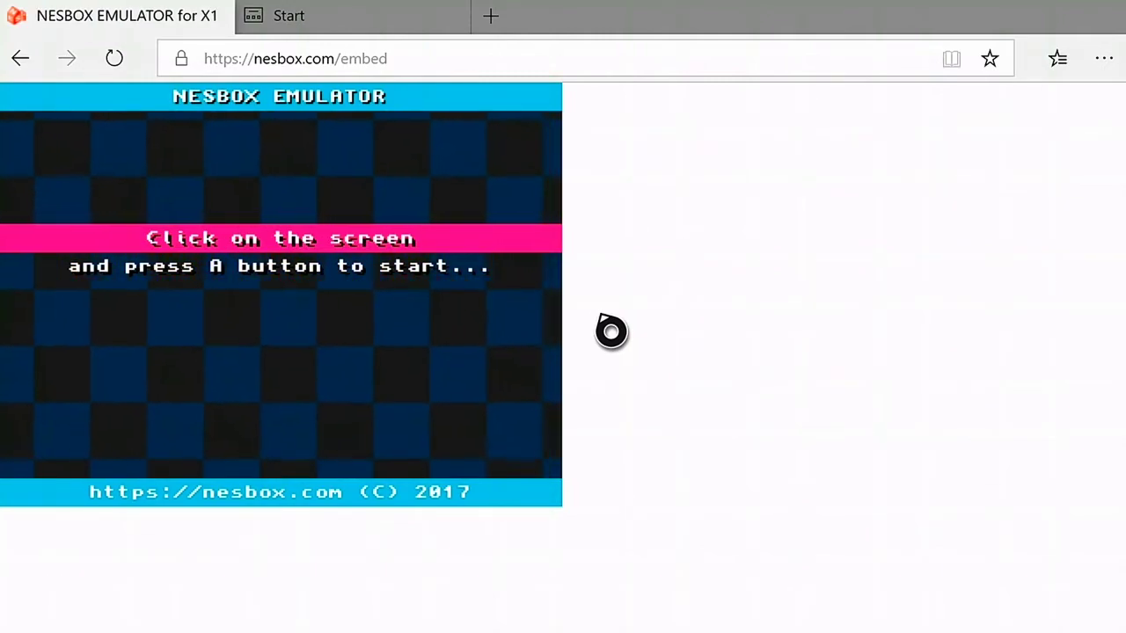
Step: Start the Nesbox emulator in full screen and load Sonic the Hedgehog 2 (World).md
click(410, 331)
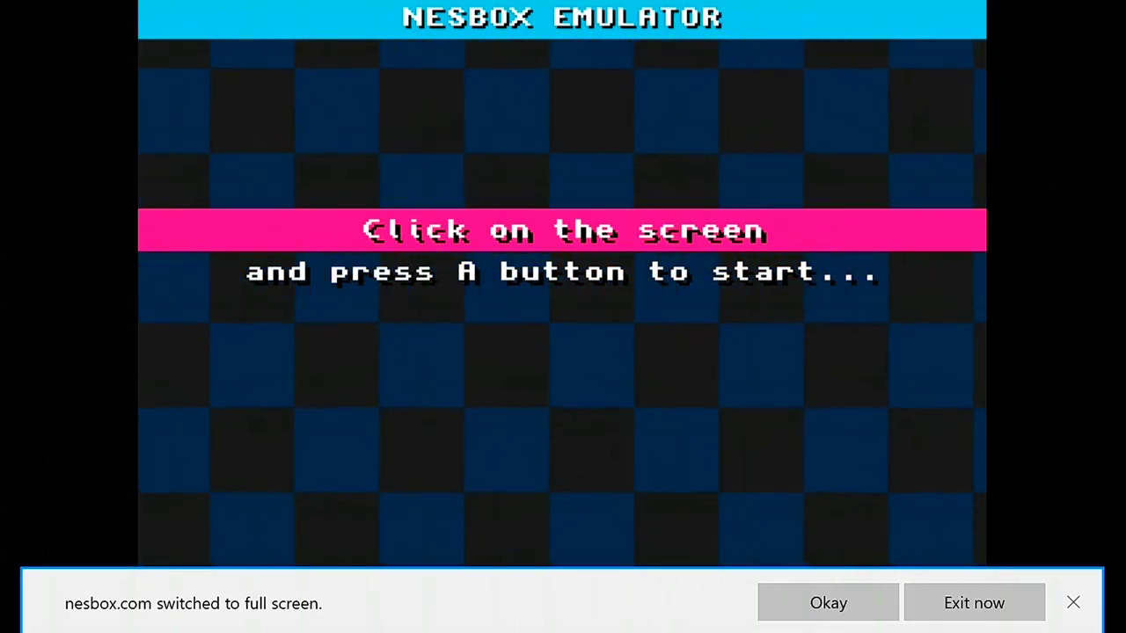
key(x)
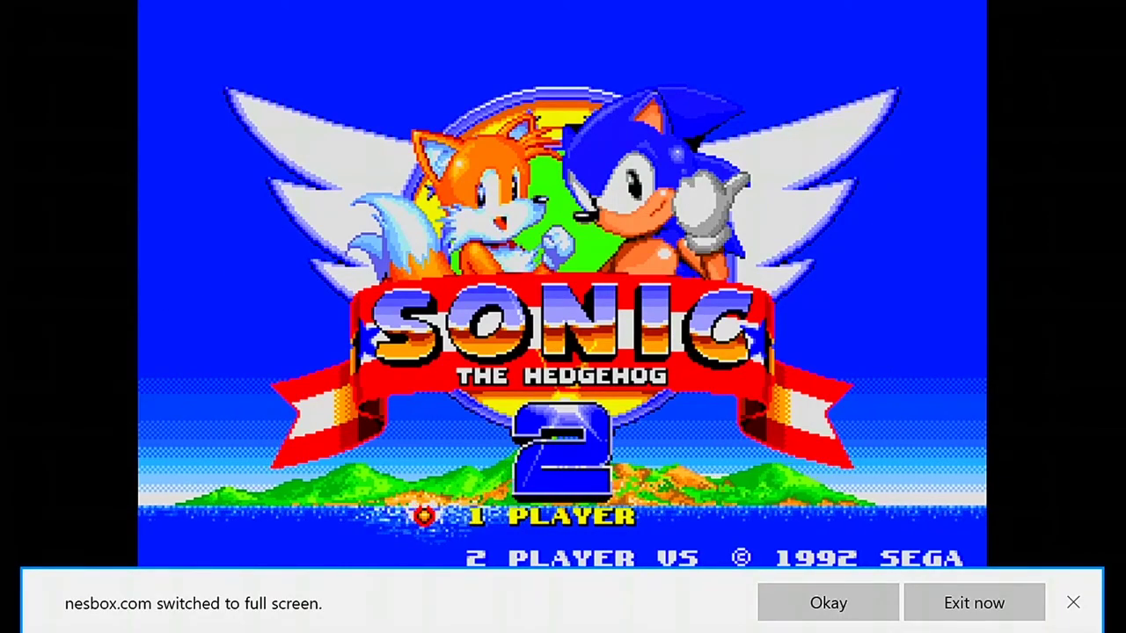
Step: Exit the Sonic the Hedgehog 2 game and return to the OneDrive ROM list
key(Escape)
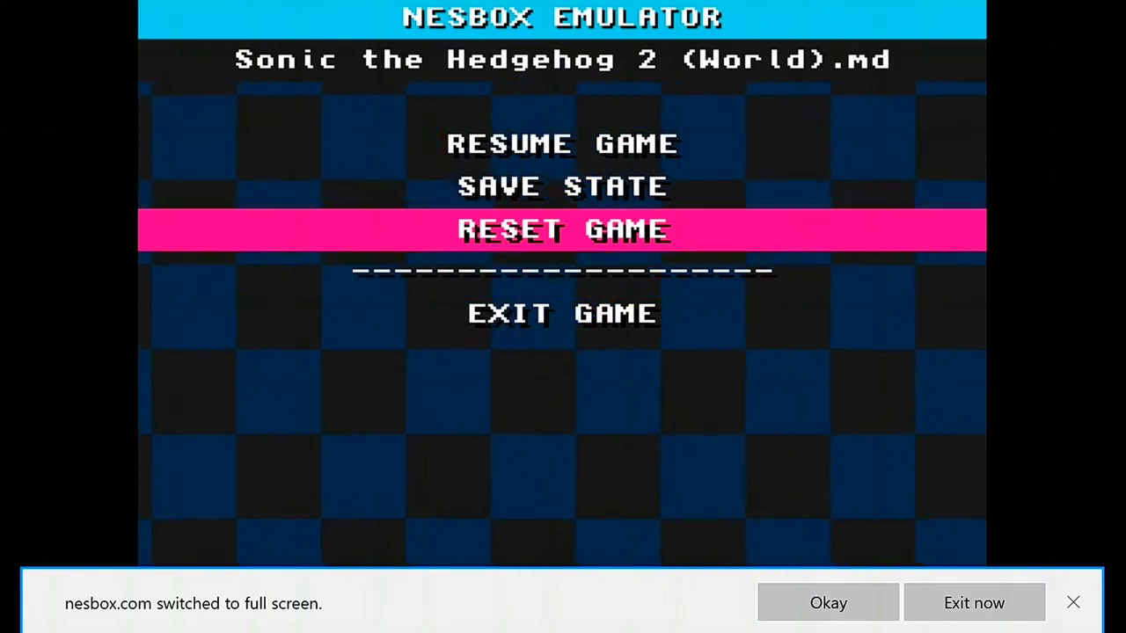
key(Return)
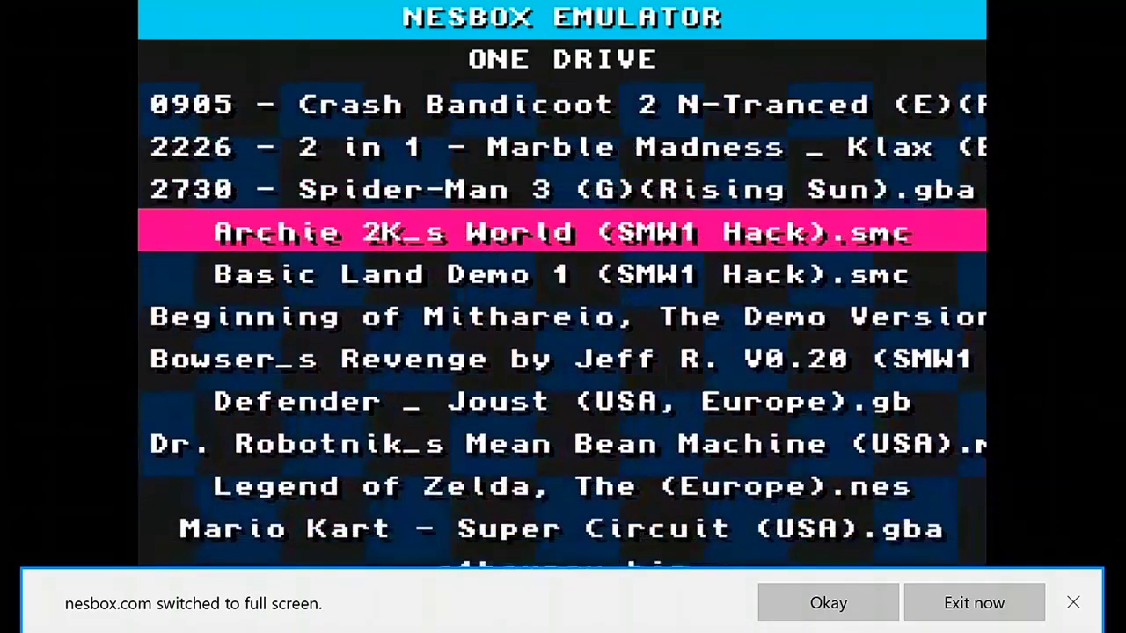
Step: Try mapping the X button to B in the gamepad setup, and set it back to X
key(Return)
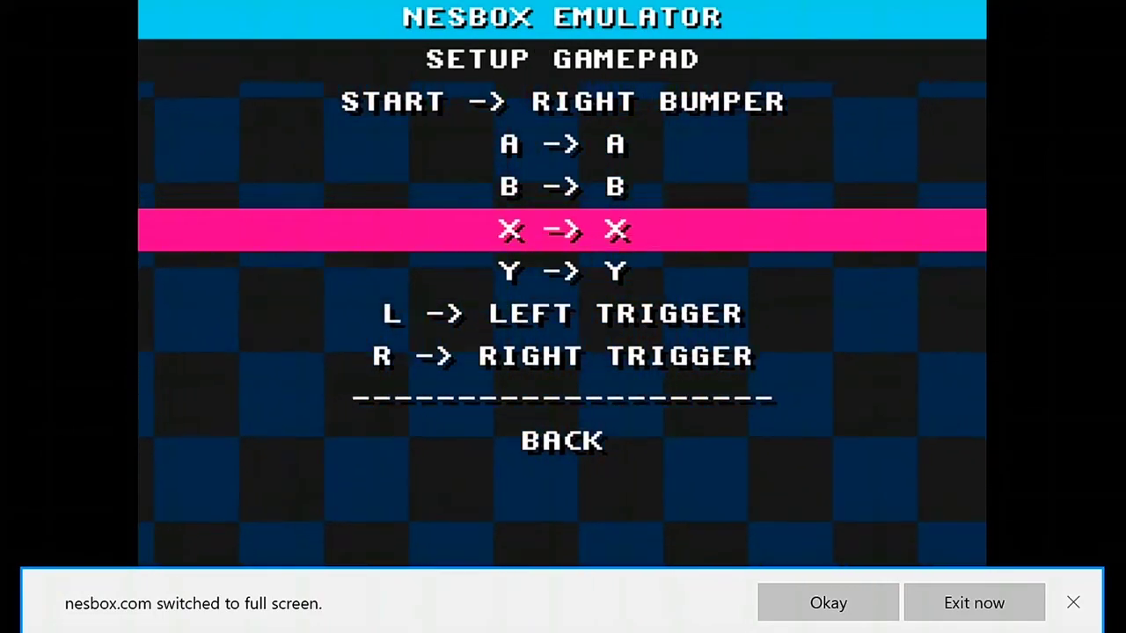
key(b)
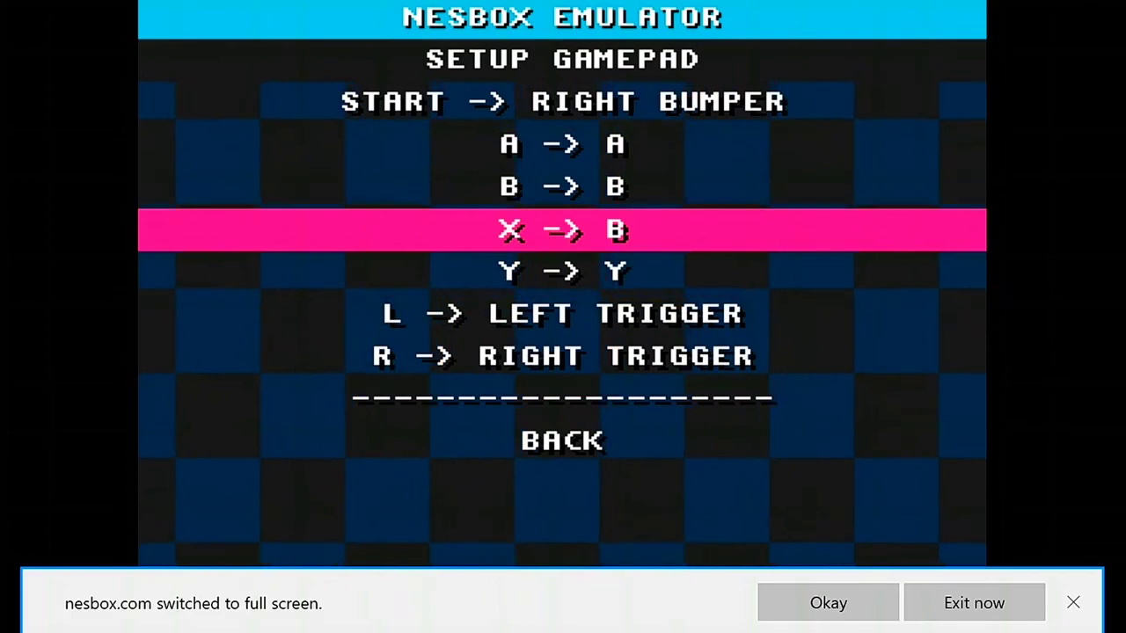
key(x)
Step: Leave the gamepad setup and return to the emulator's main menu
key(Down)
key(Down)
key(Down)
key(Down)
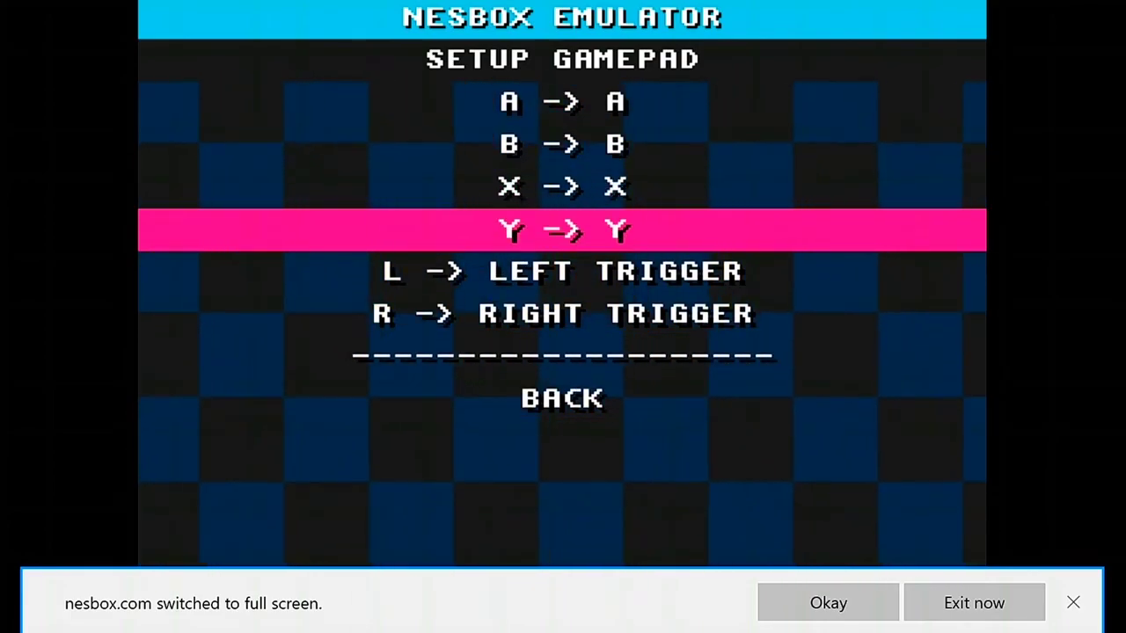
key(Down)
key(Return)
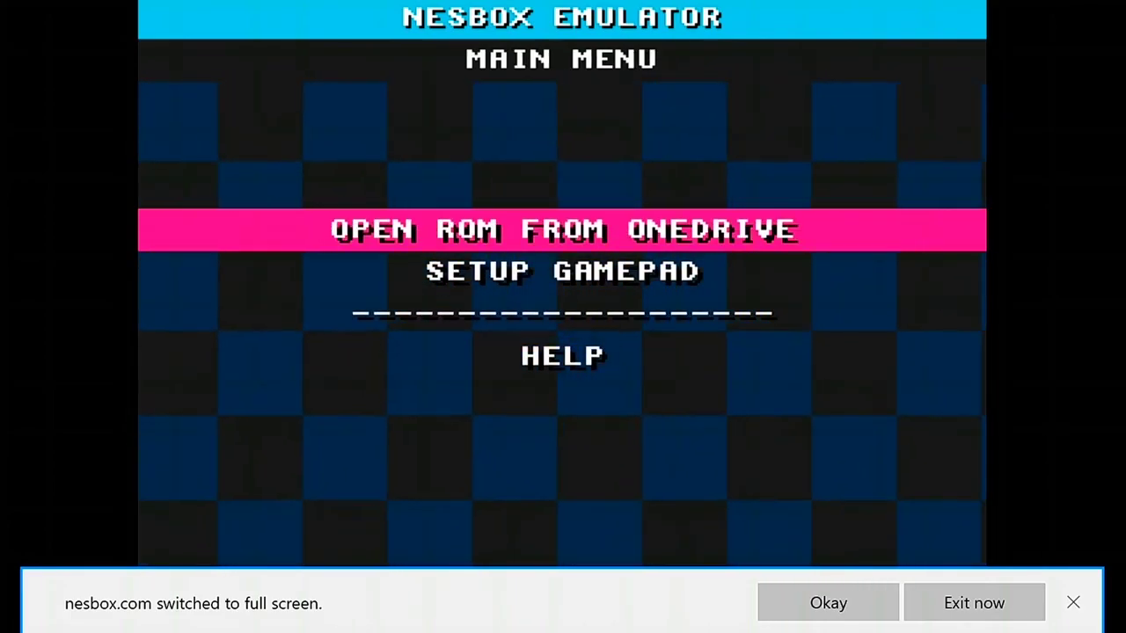